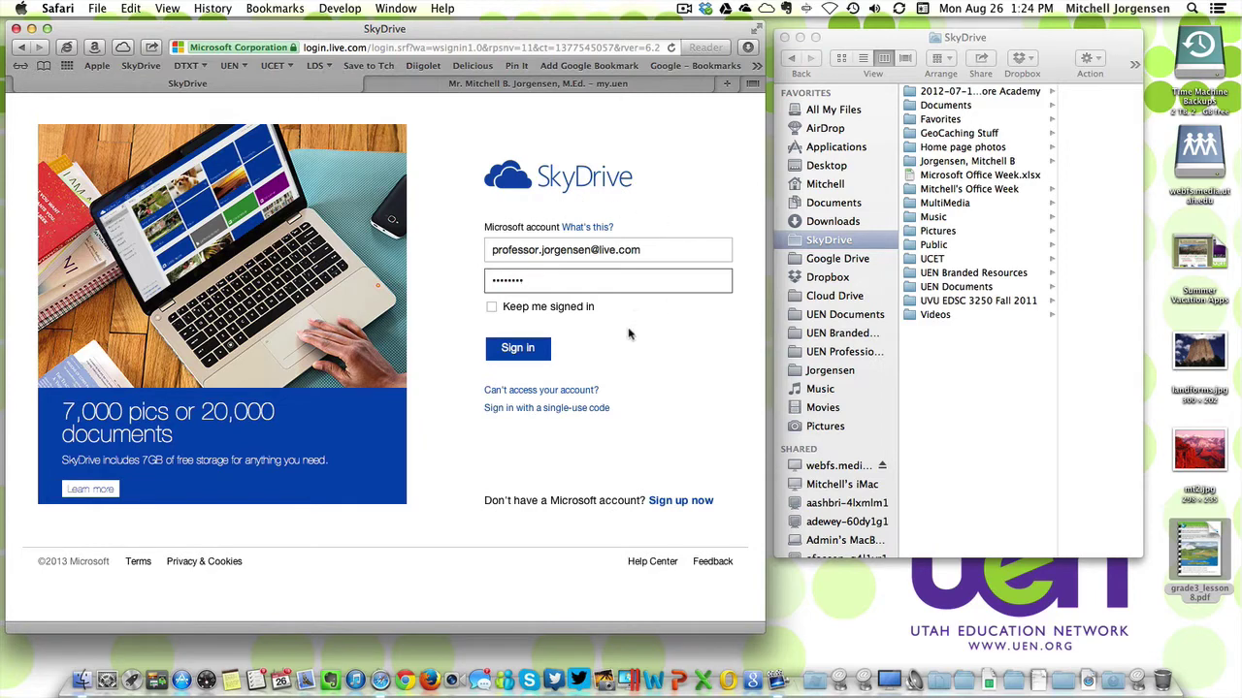
Sign in to SkyDrive on the web and show the synced SkyDrive folder in Finder.
{"action": "left_click", "coordinate": [518, 351]}
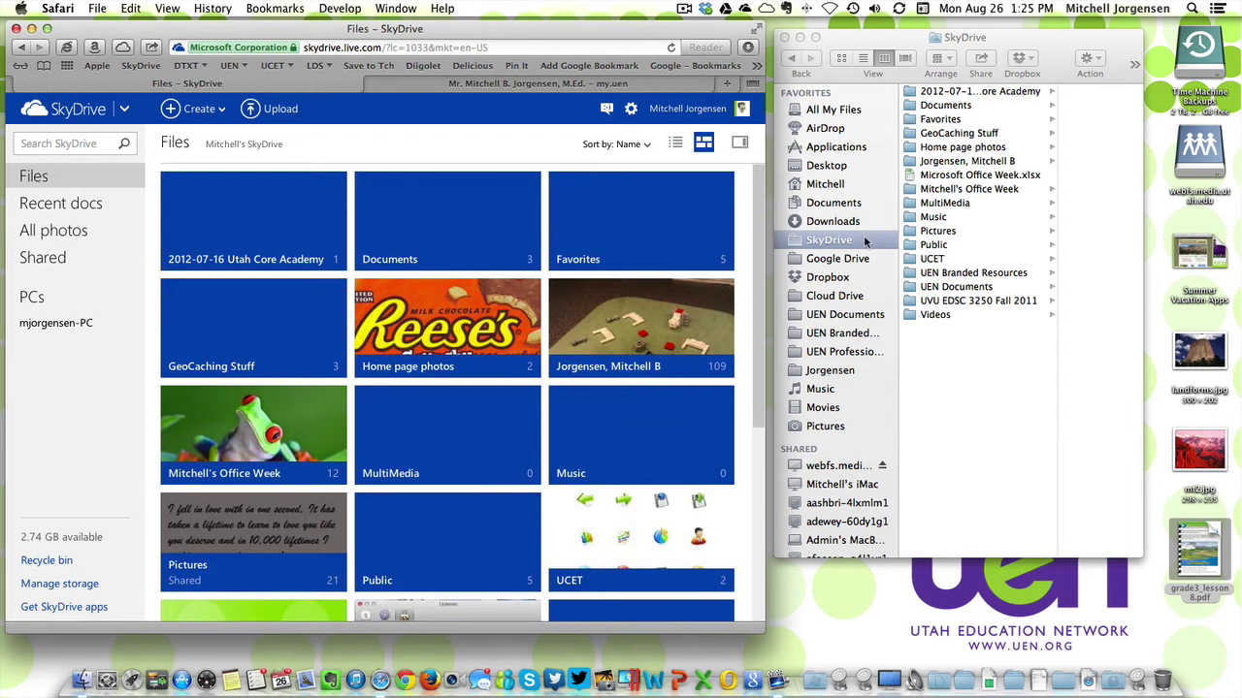
{"action": "left_click", "coordinate": [867, 242]}
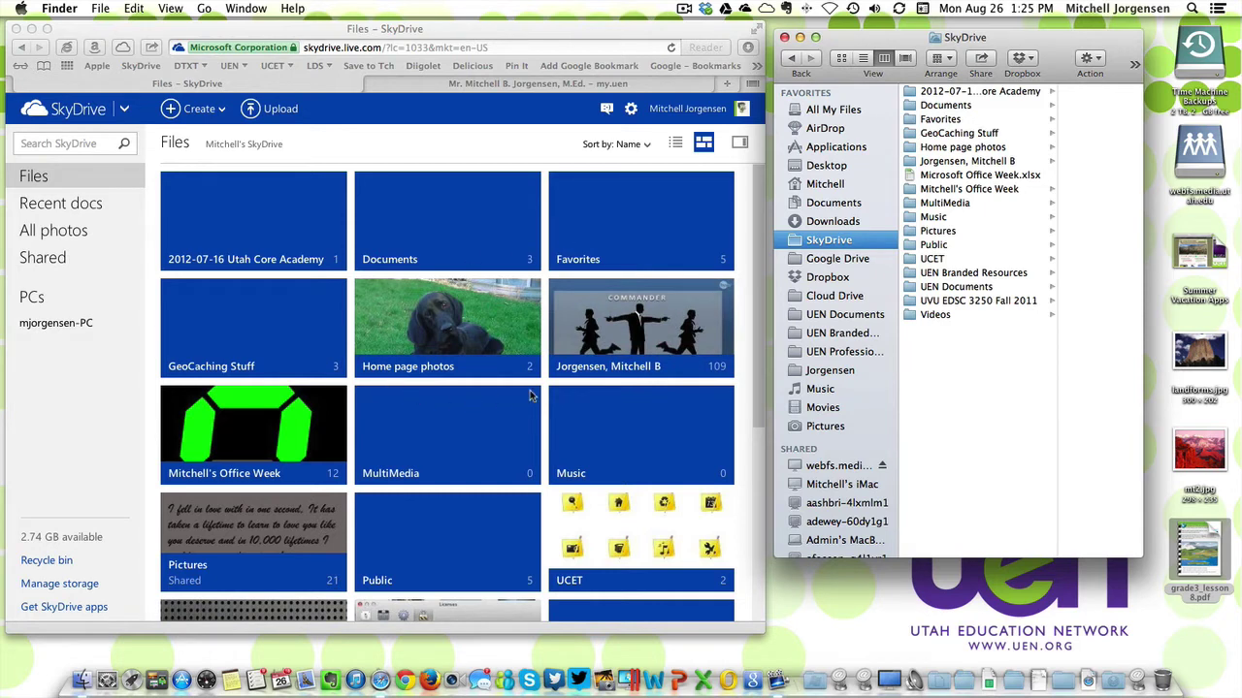
Add a new folder named 'Earth Systems' in the Mac's SkyDrive folder.
{"action": "right_click", "coordinate": [955, 359]}
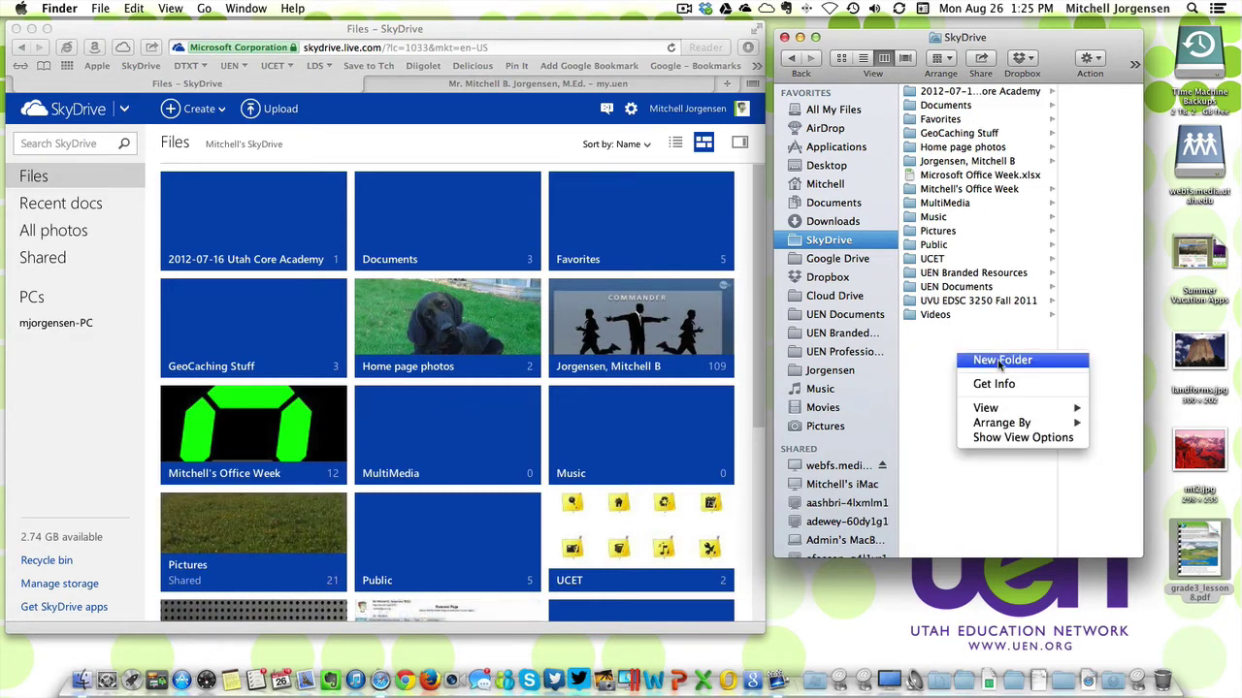
{"action": "left_click", "coordinate": [999, 361]}
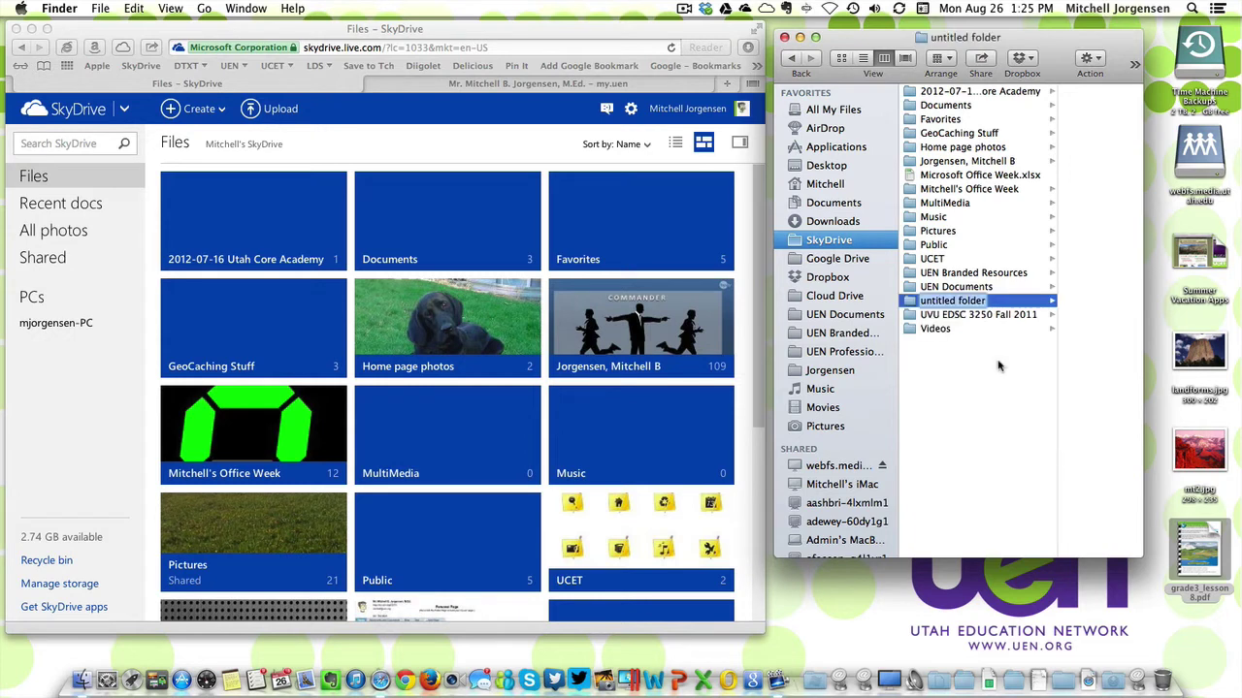
{"action": "type", "text": "Earth"}
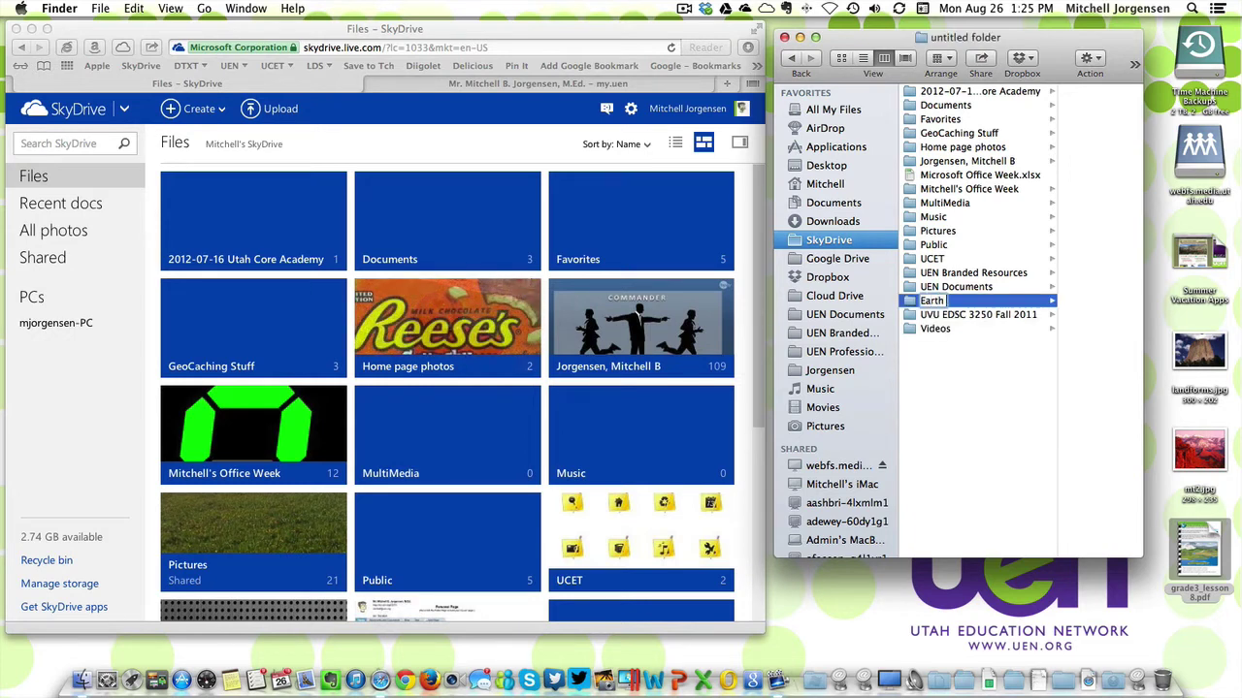
{"action": "type", "text": " Systems"}
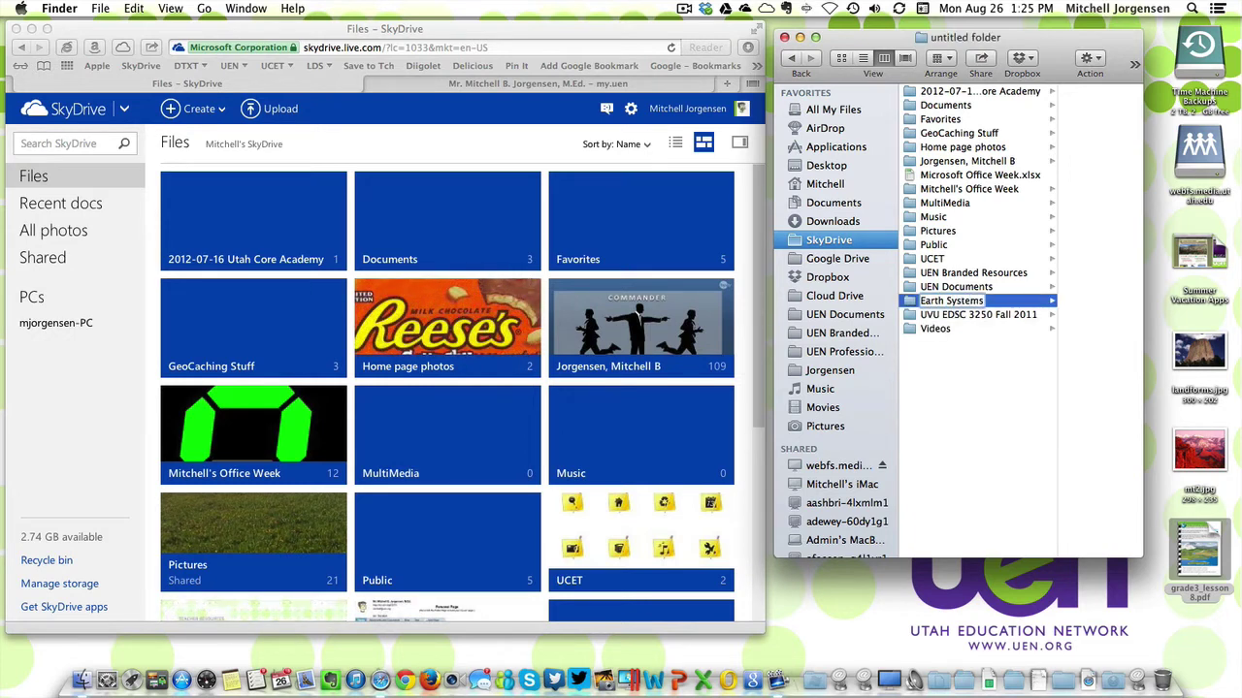
{"action": "key", "text": "Return"}
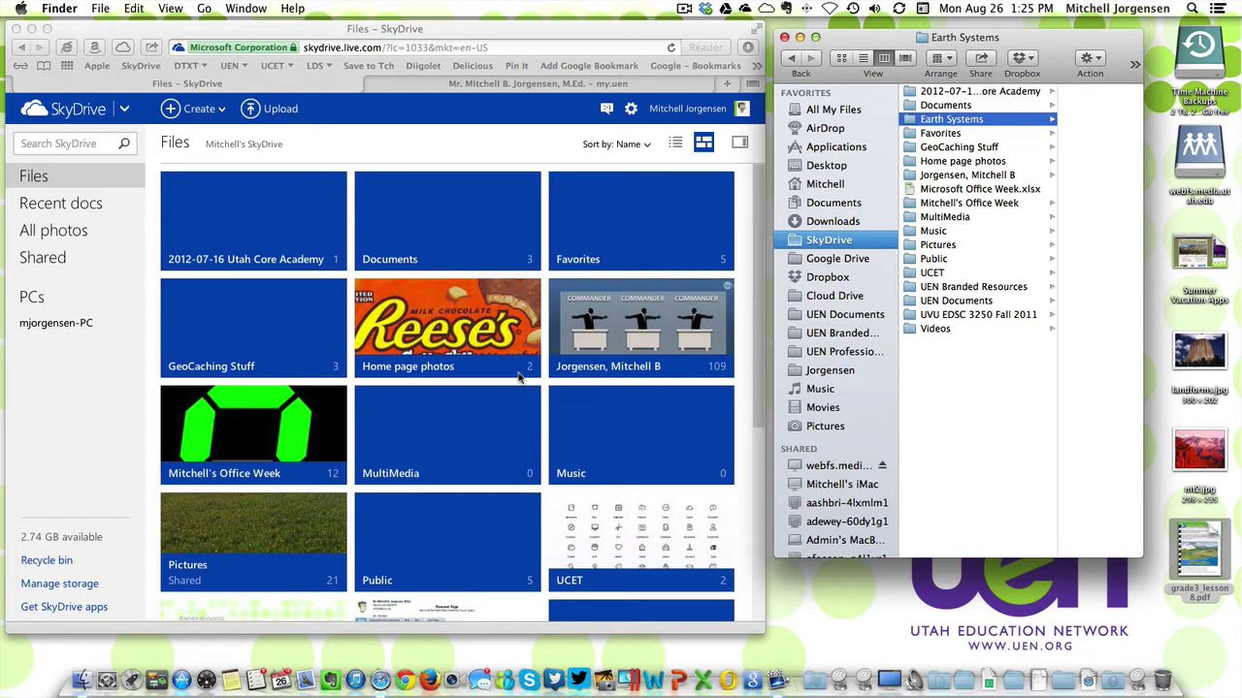
Visit the Get SkyDrive apps page, then go back to Files, where Earth Systems shows 0 items.
{"action": "left_click", "coordinate": [64, 611]}
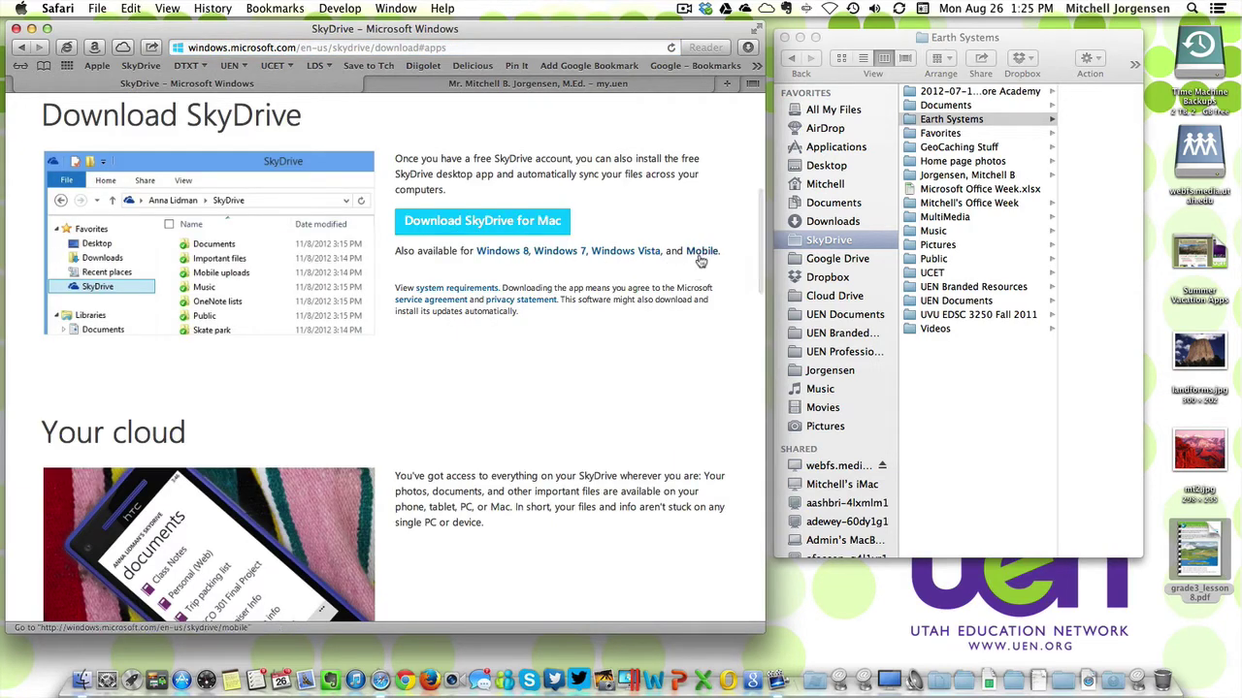
{"action": "left_click", "coordinate": [25, 51]}
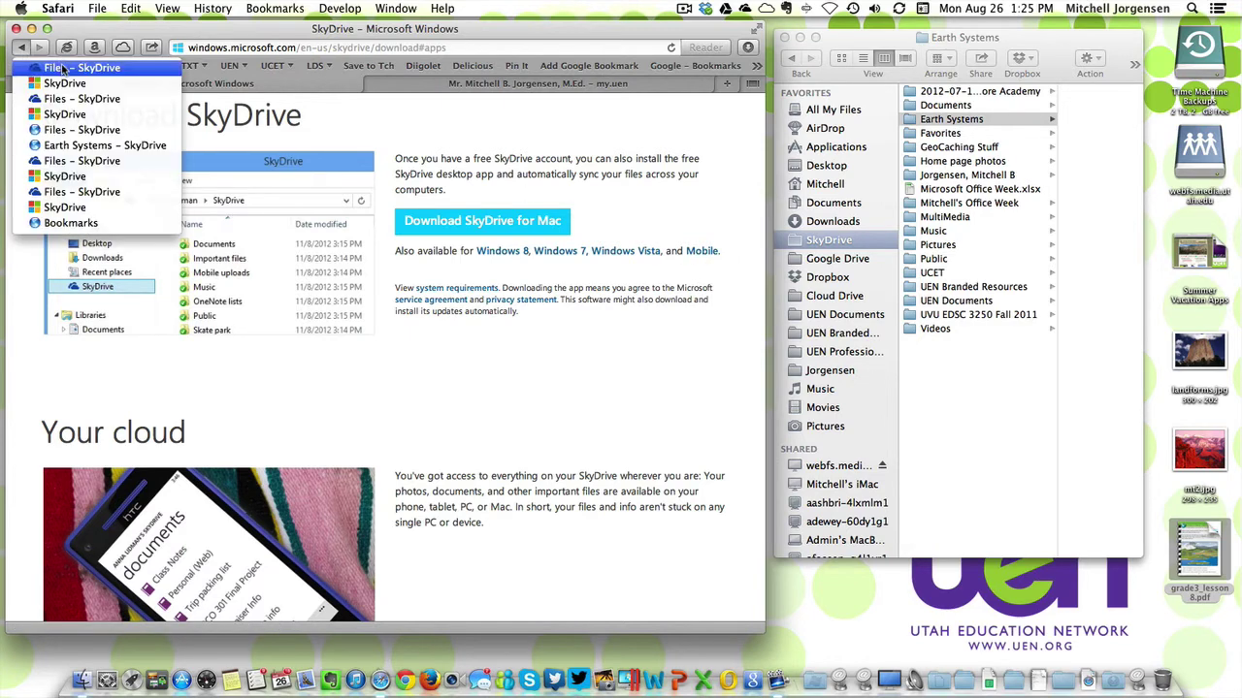
{"action": "left_click", "coordinate": [81, 67]}
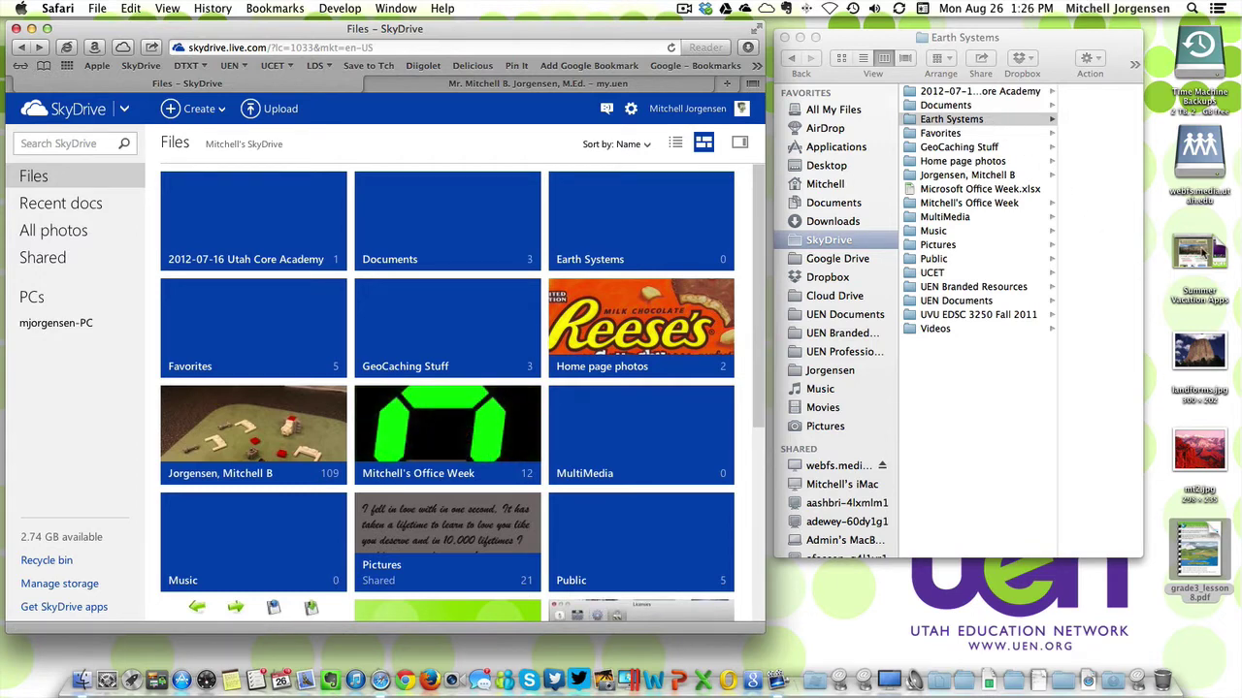
Move landforms.jpg, mt2.jpg and grade3_lesson8.pdf from the desktop into Earth Systems.
{"action": "mouse_move", "coordinate": [1203, 254]}
{"action": "left_mouse_down"}
{"action": "mouse_move", "coordinate": [1130, 175]}
{"action": "mouse_move", "coordinate": [1078, 143]}
{"action": "mouse_move", "coordinate": [1211, 276]}
{"action": "left_mouse_up"}
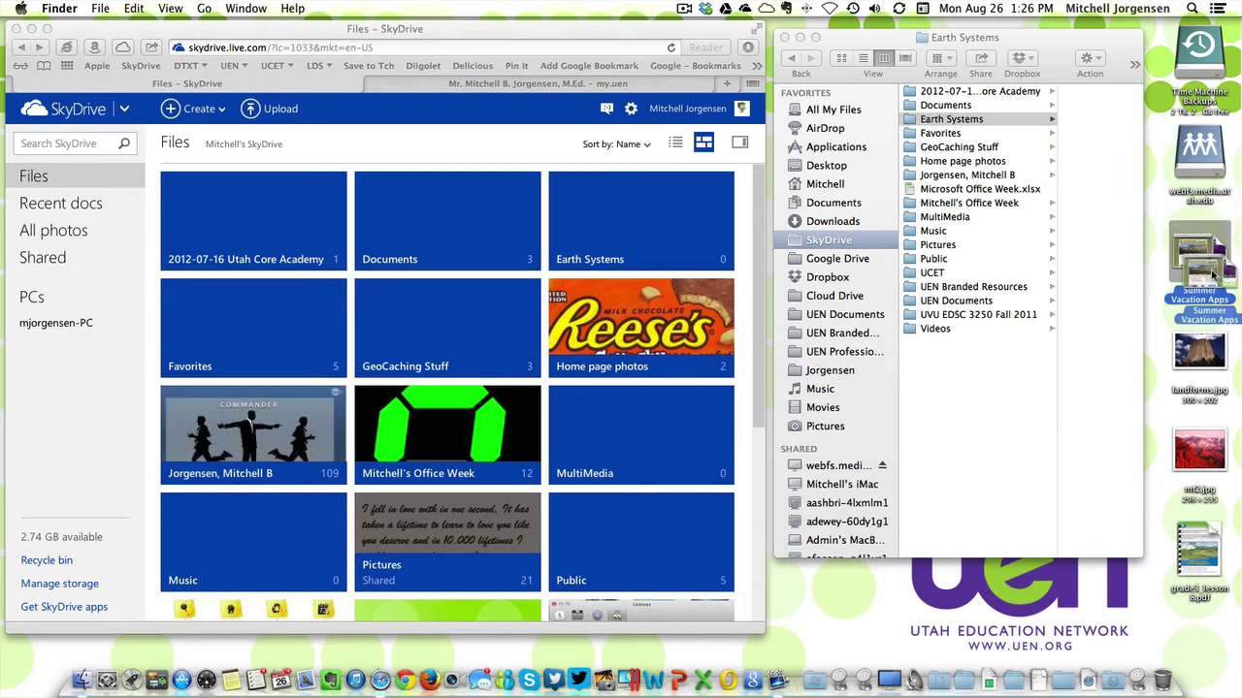
{"action": "left_click_drag", "start_coordinate": [1207, 359], "coordinate": [1102, 147]}
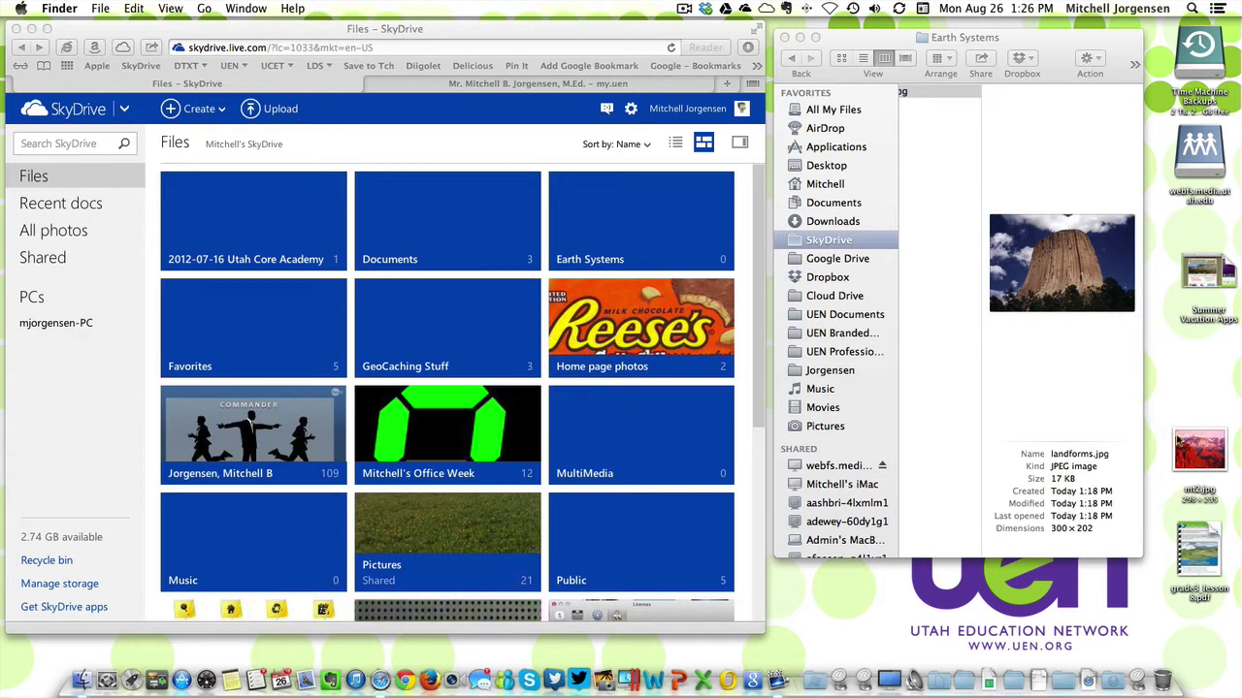
{"action": "left_click_drag", "start_coordinate": [1207, 458], "coordinate": [947, 304]}
{"action": "left_click_drag", "start_coordinate": [1180, 577], "coordinate": [939, 354]}
{"action": "left_click", "coordinate": [939, 354]}
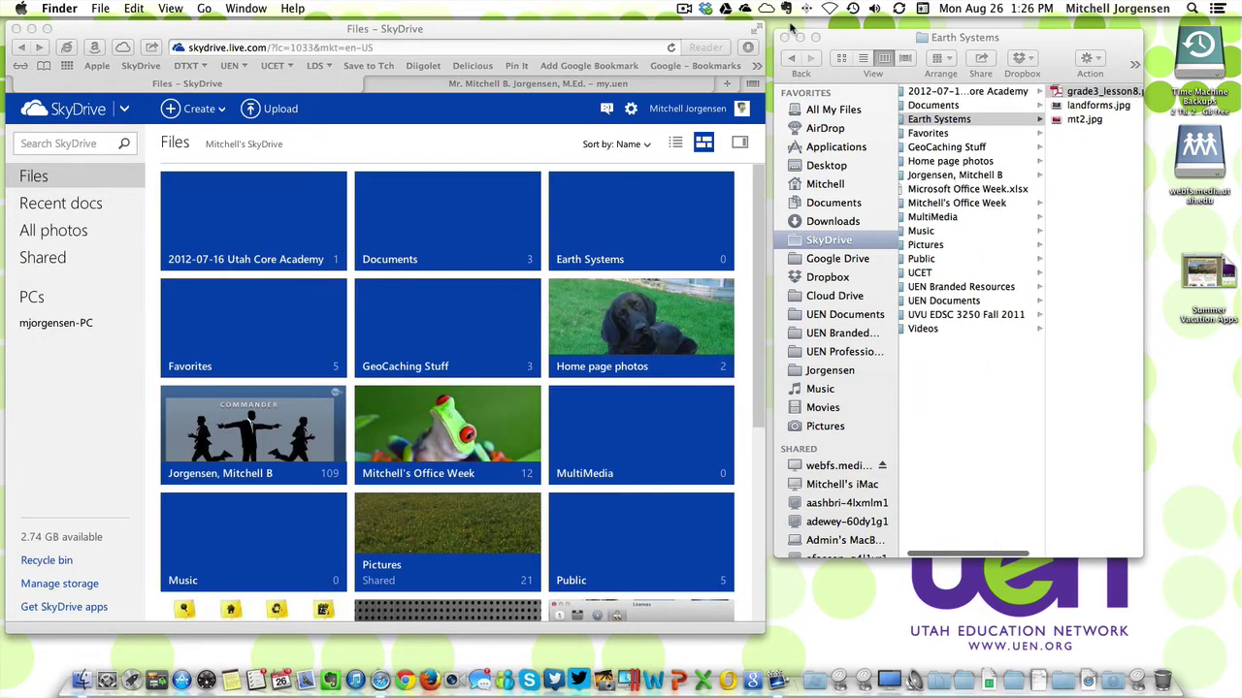
Check SkyDrive's sync status in the menu bar, then return to the web page.
{"action": "left_click", "coordinate": [745, 9]}
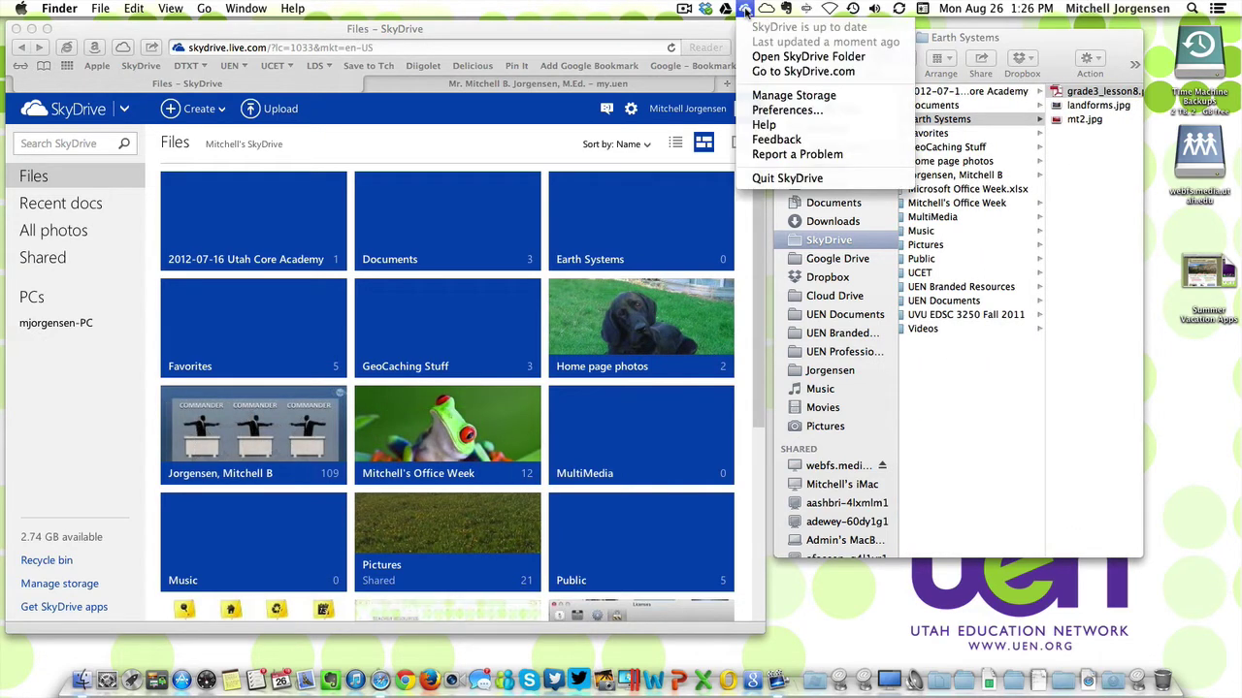
{"action": "left_click", "coordinate": [745, 9]}
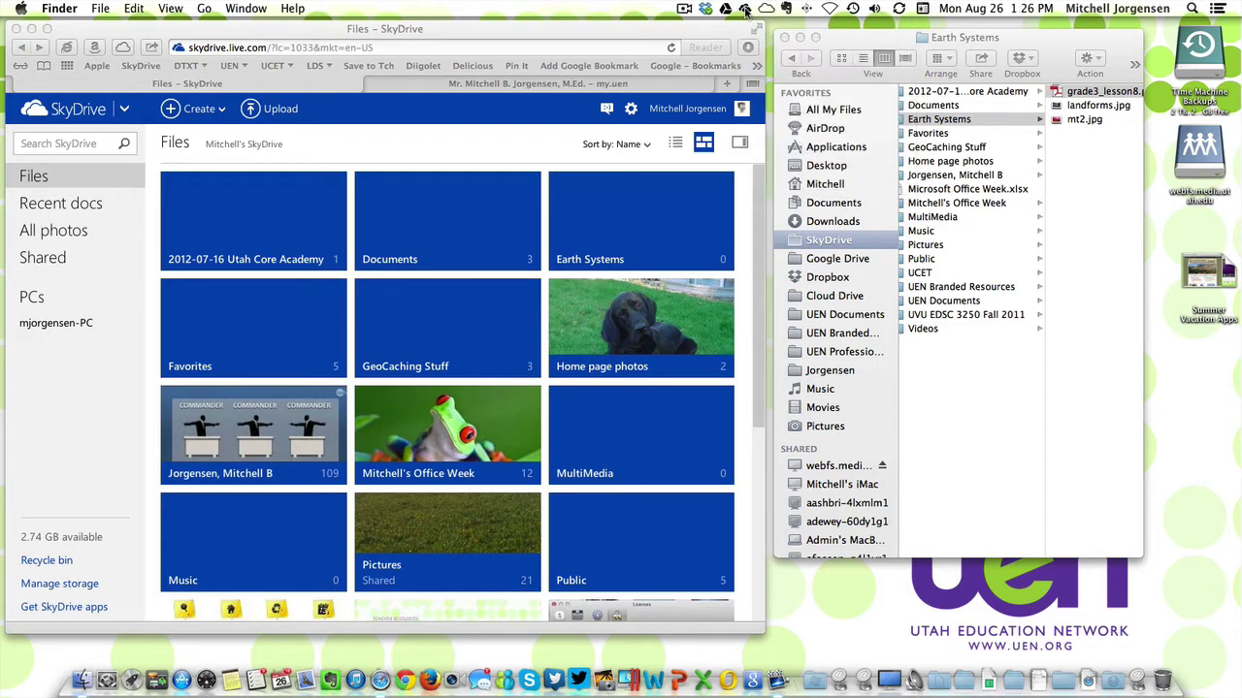
{"action": "left_click", "coordinate": [649, 240]}
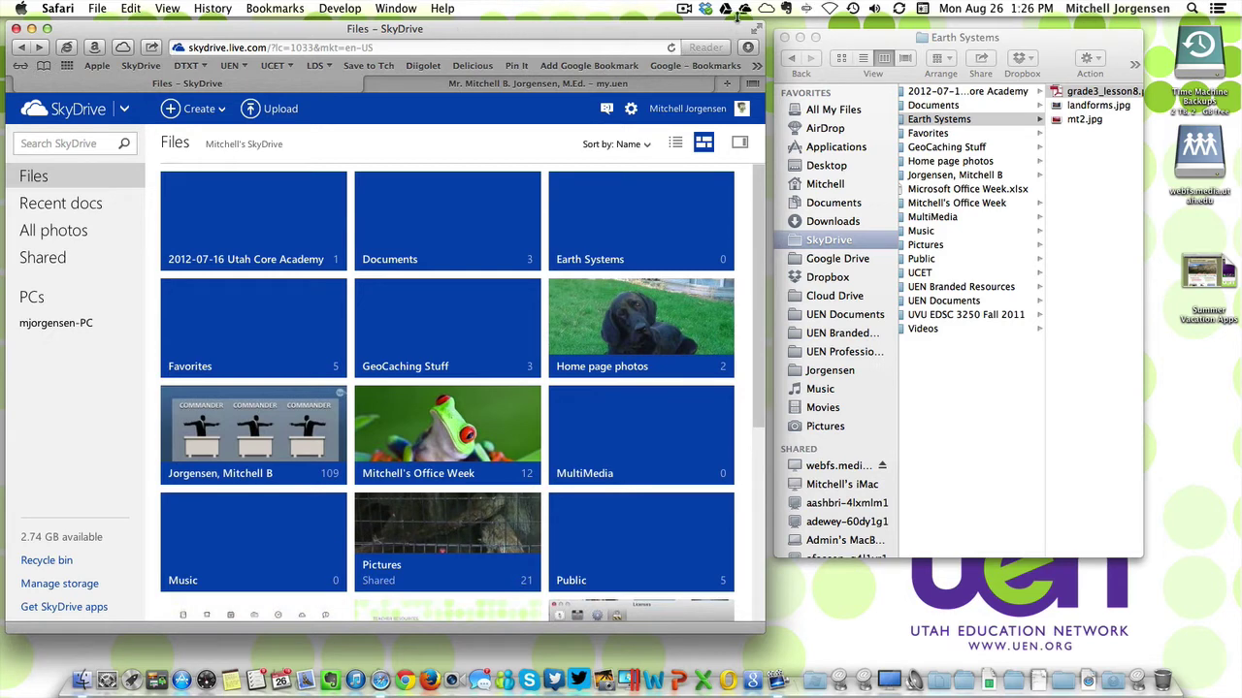
Reload SkyDrive, confirm Earth Systems holds its 3 files, and select the folder tile.
{"action": "left_click", "coordinate": [670, 47]}
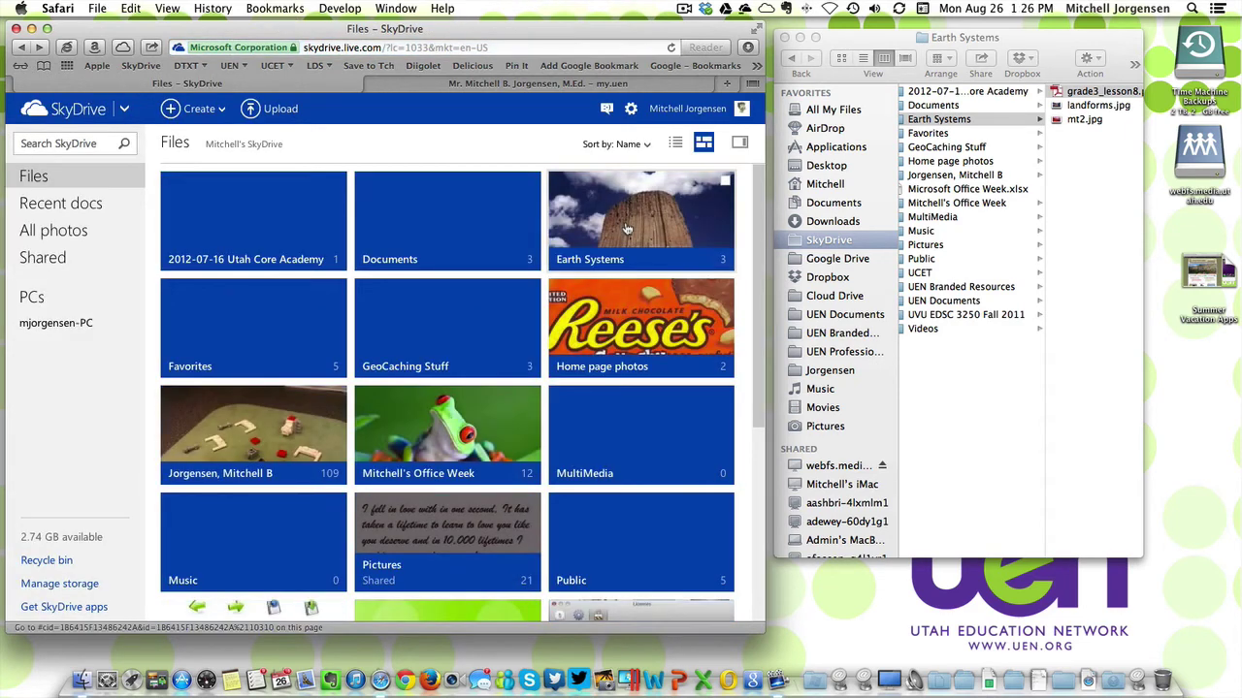
{"action": "left_click", "coordinate": [625, 227]}
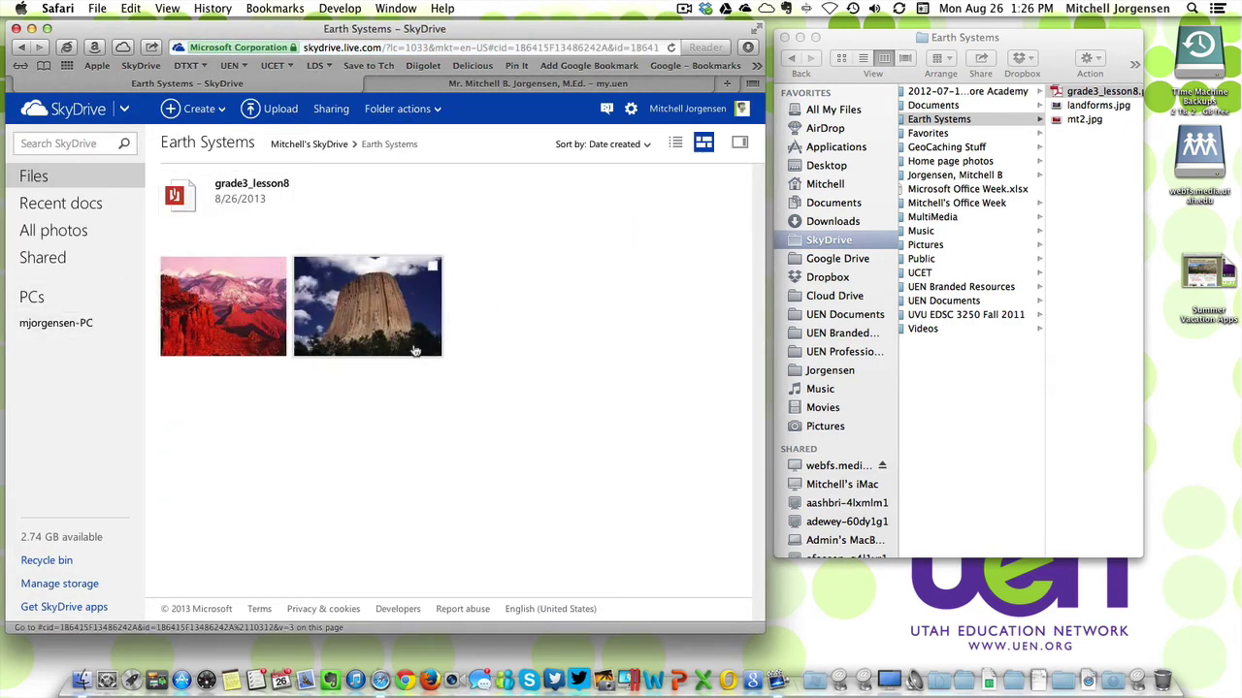
{"action": "left_click", "coordinate": [77, 113]}
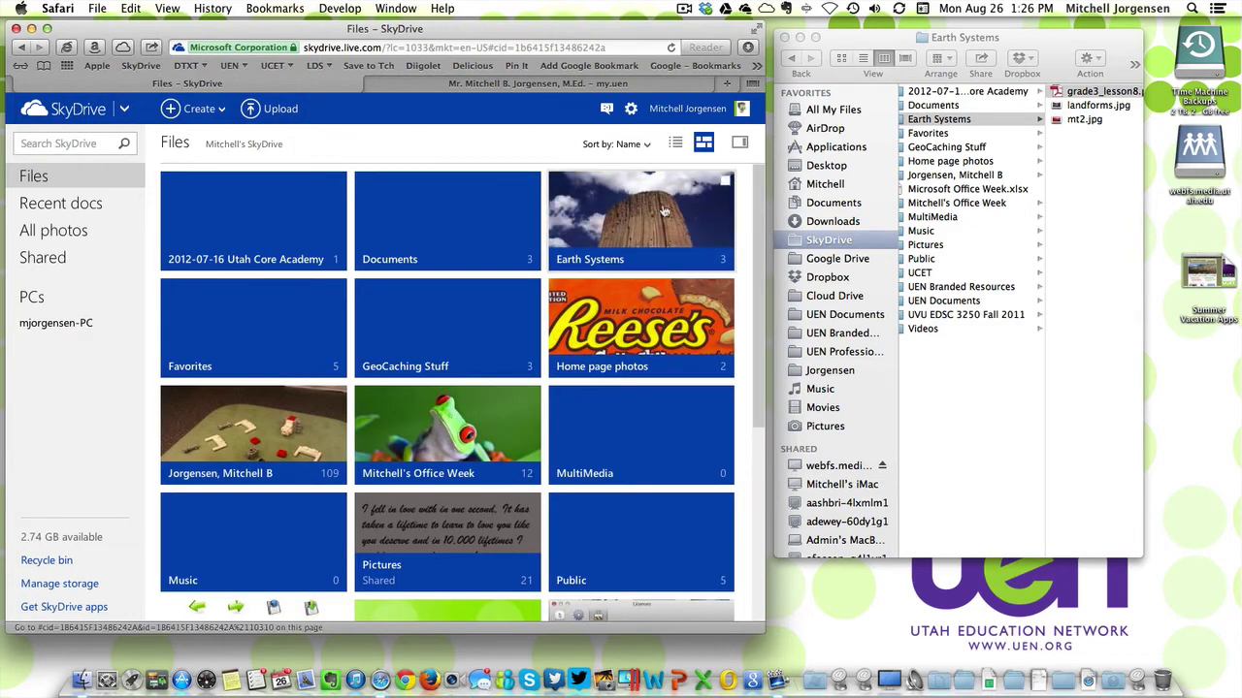
{"action": "left_click", "coordinate": [725, 181]}
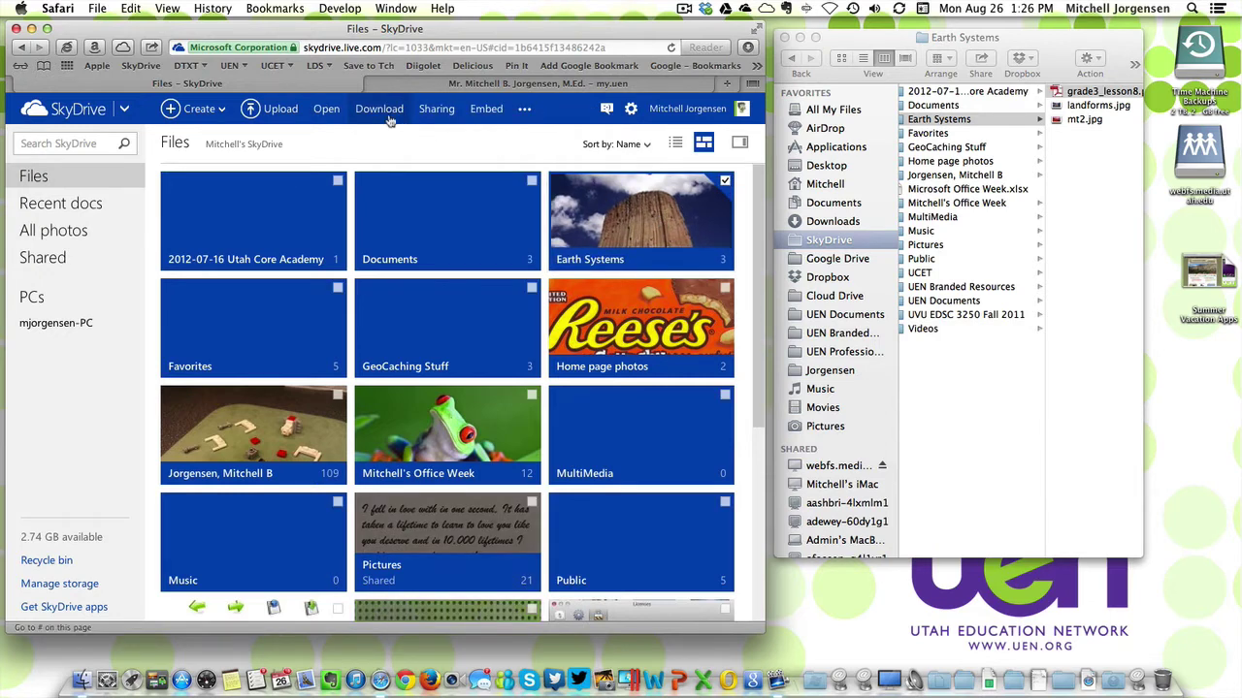
Open sharing for Earth Systems at the Get a link options.
{"action": "left_click", "coordinate": [437, 115]}
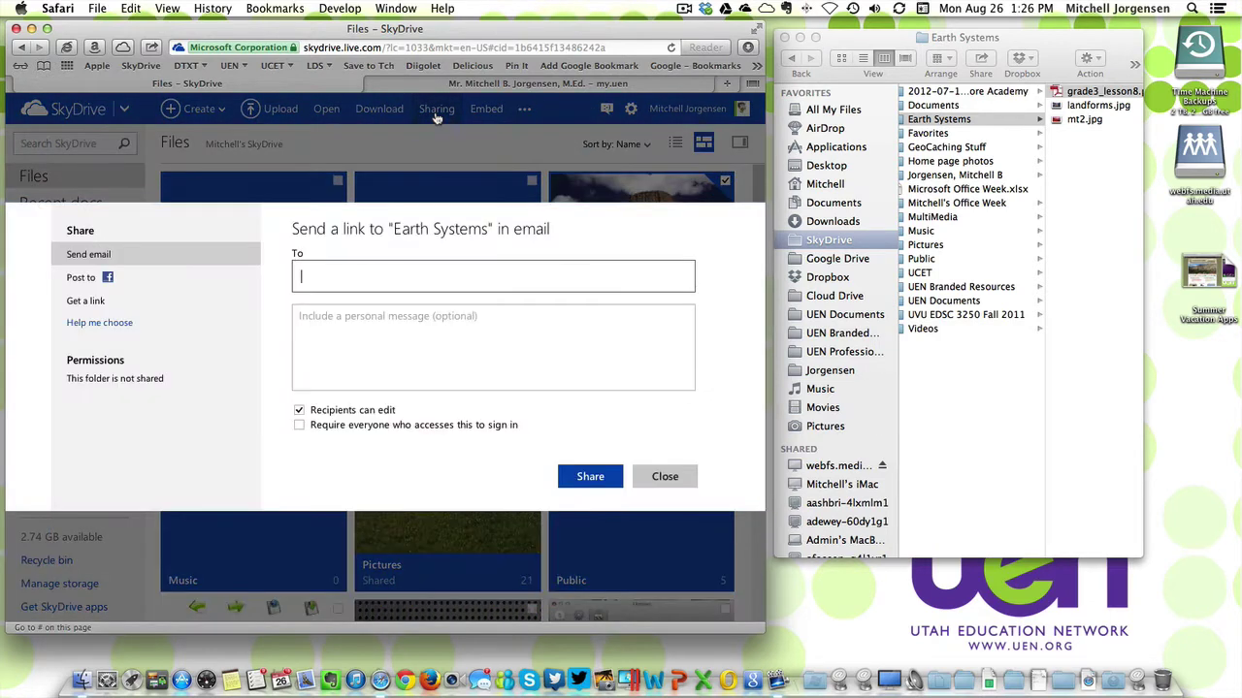
{"action": "left_click", "coordinate": [87, 302]}
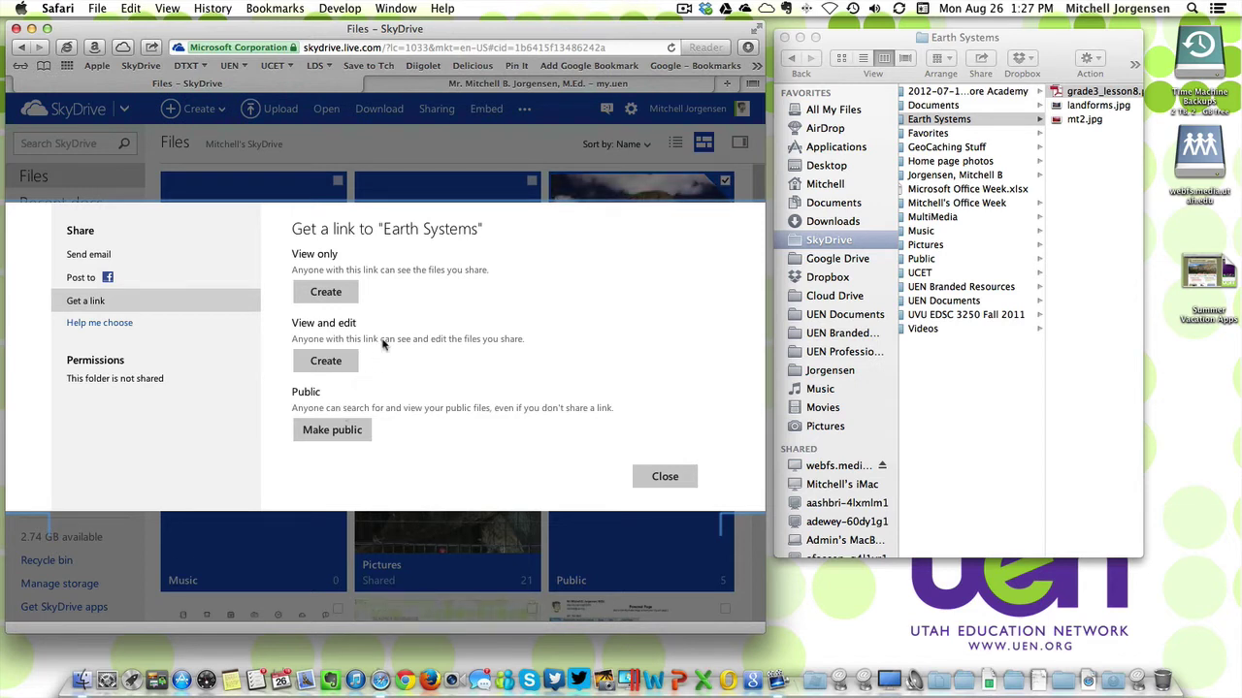
Create a view-only link for Earth Systems, shorten and copy it, and close the dialog.
{"action": "left_click", "coordinate": [326, 293]}
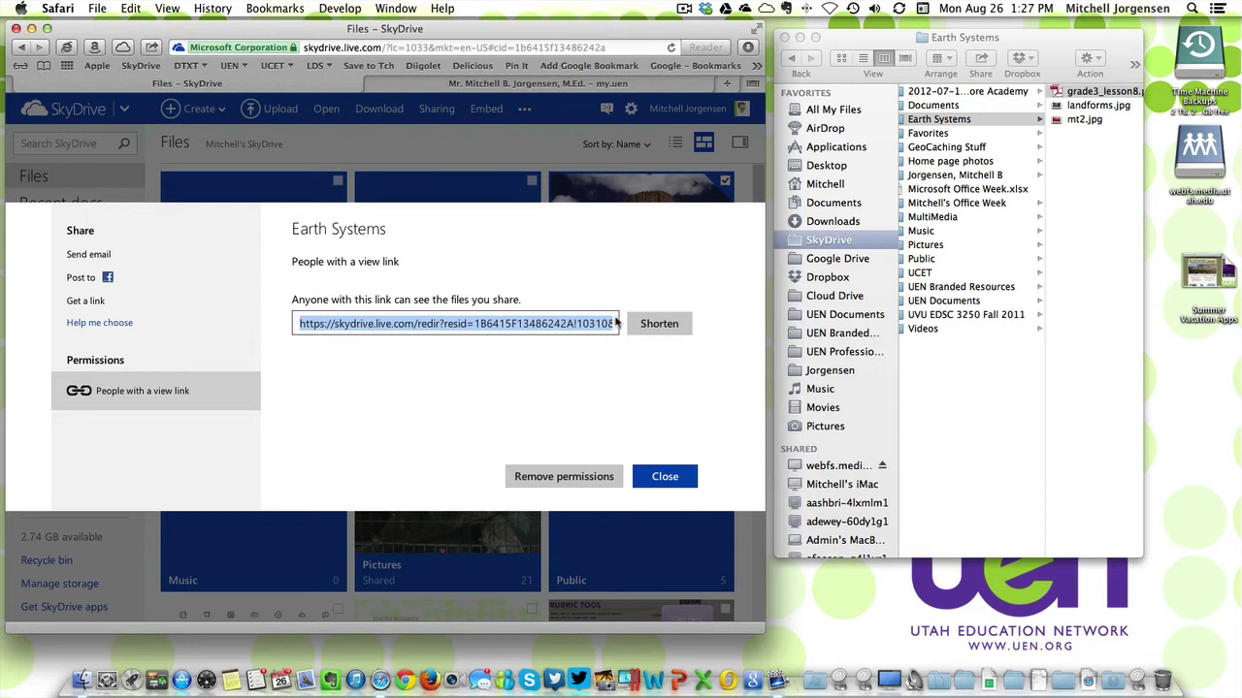
{"action": "left_click", "coordinate": [648, 326]}
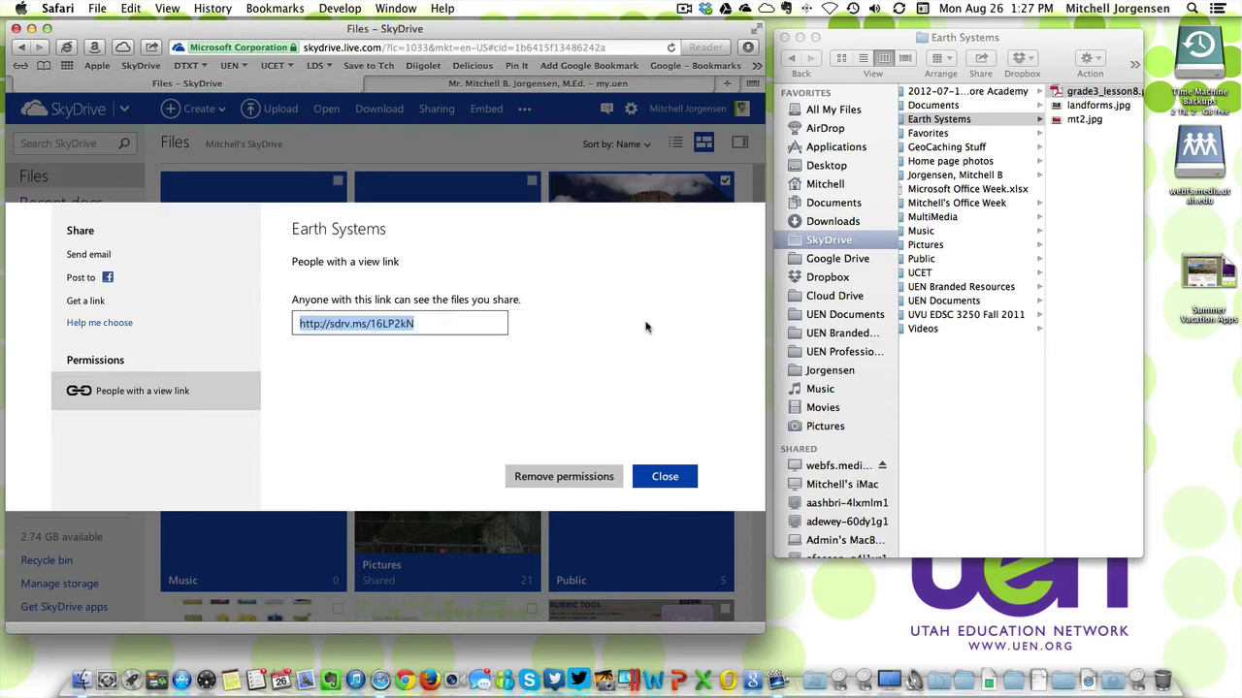
{"action": "right_click", "coordinate": [354, 328]}
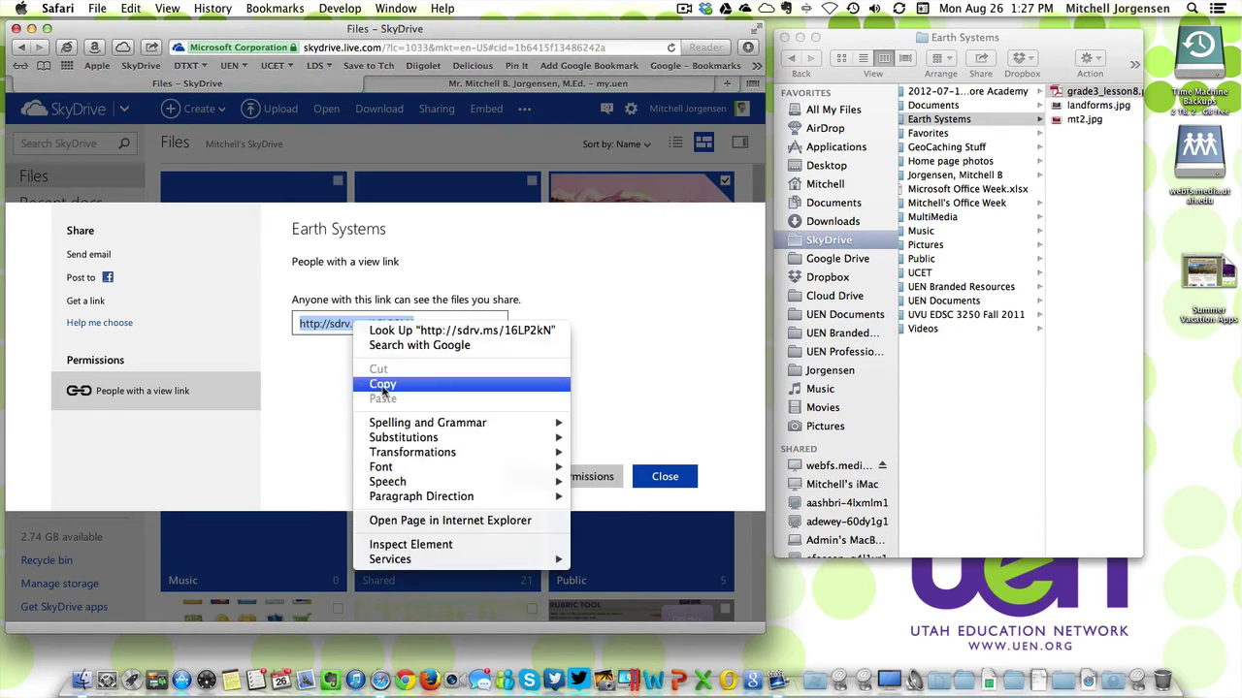
{"action": "left_click", "coordinate": [383, 386]}
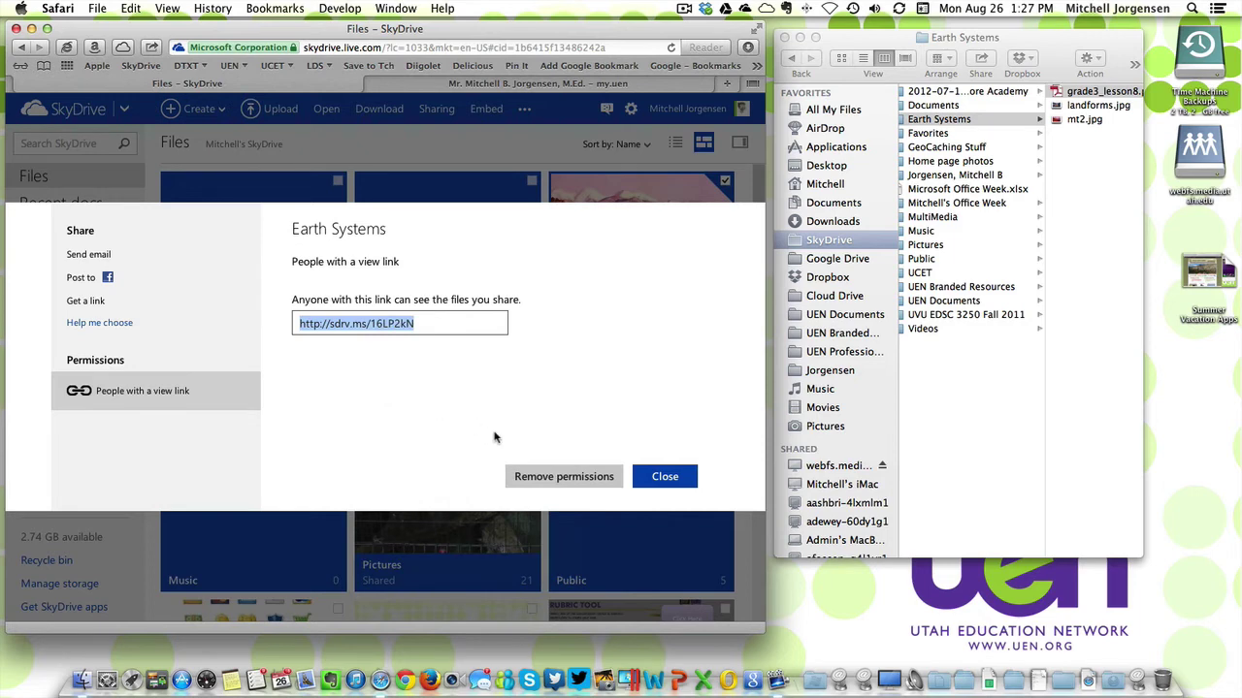
{"action": "left_click", "coordinate": [665, 477]}
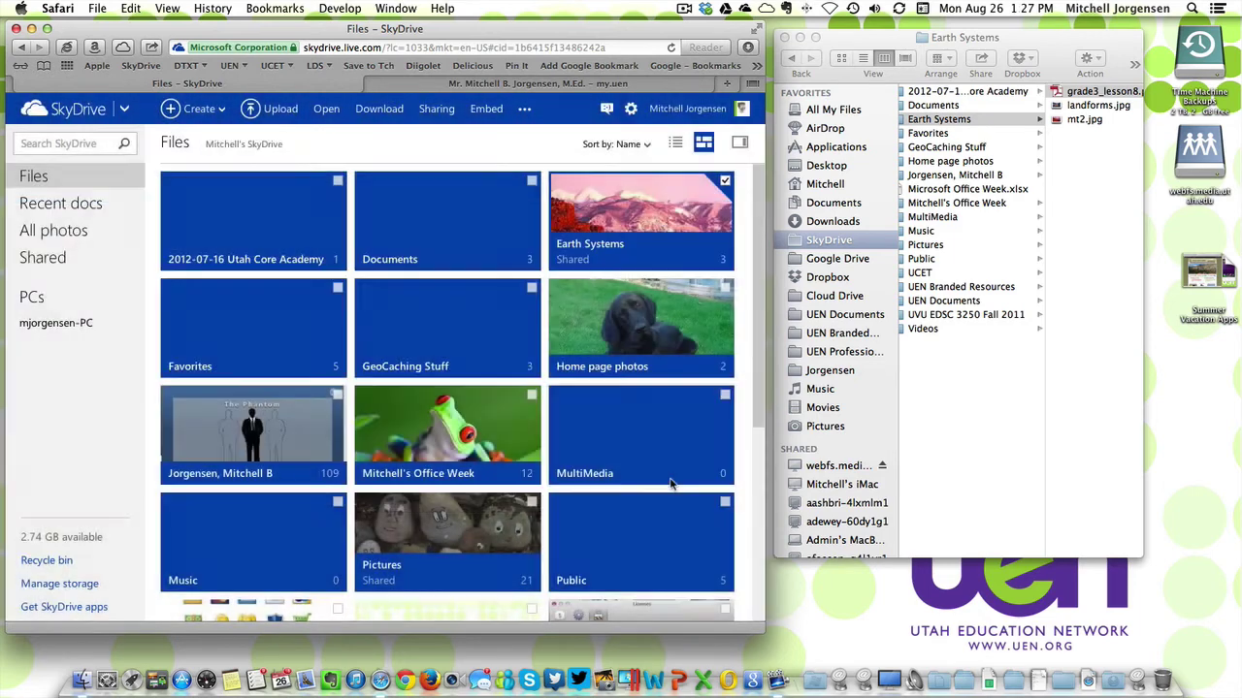
{"action": "left_click", "coordinate": [487, 84]}
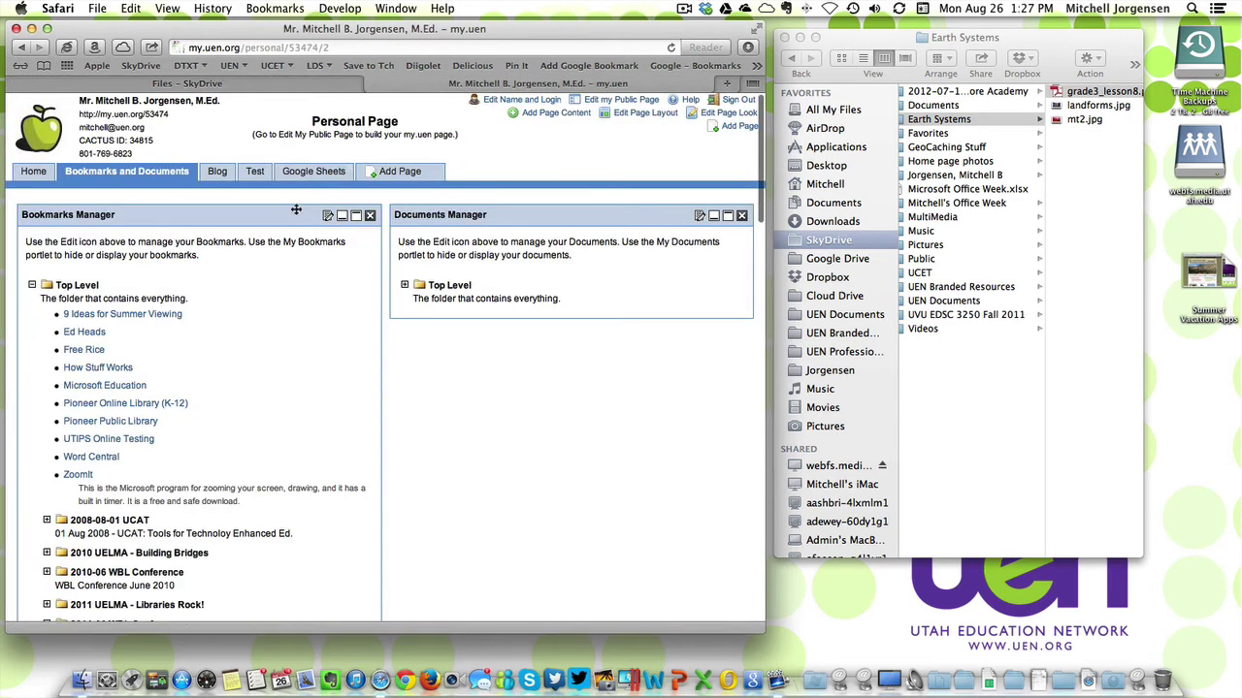
{"action": "left_click", "coordinate": [328, 215]}
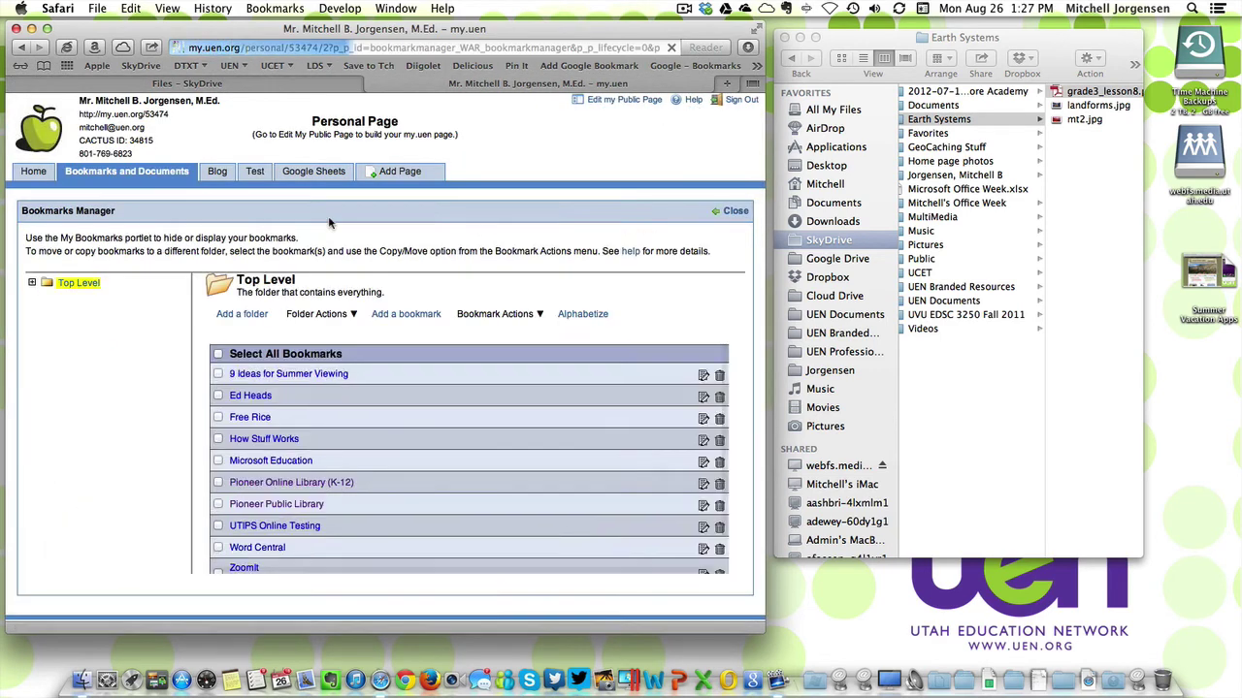
{"action": "left_click", "coordinate": [412, 320]}
{"action": "left_click", "coordinate": [273, 293]}
{"action": "type", "text": "Earth Systems Files"}
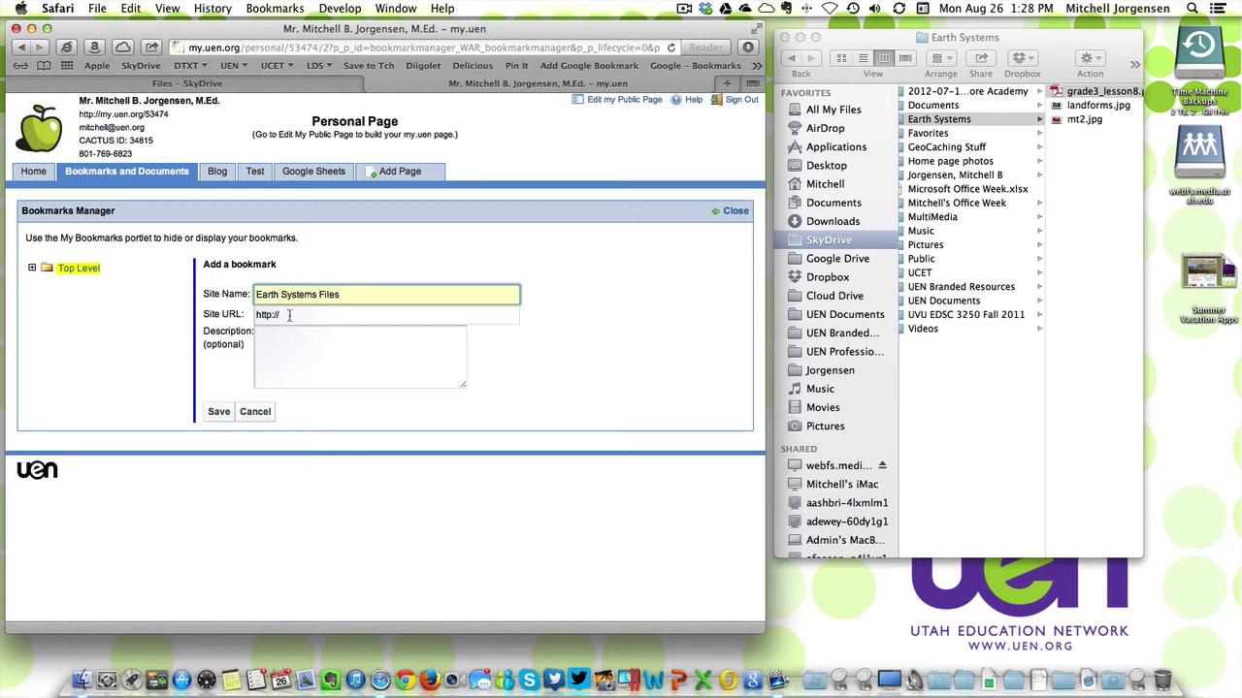
{"action": "left_click", "coordinate": [289, 314]}
{"action": "triple_click", "coordinate": [289, 314]}
{"action": "key", "text": "super+v"}
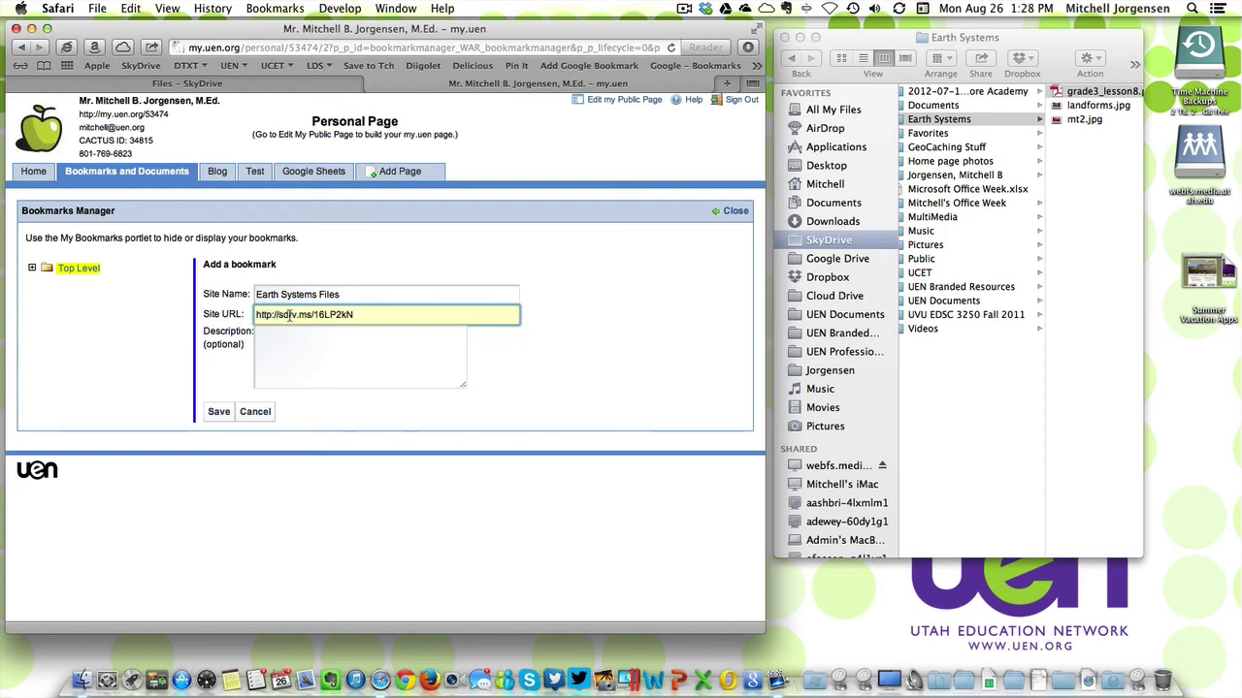
{"action": "left_click", "coordinate": [221, 414]}
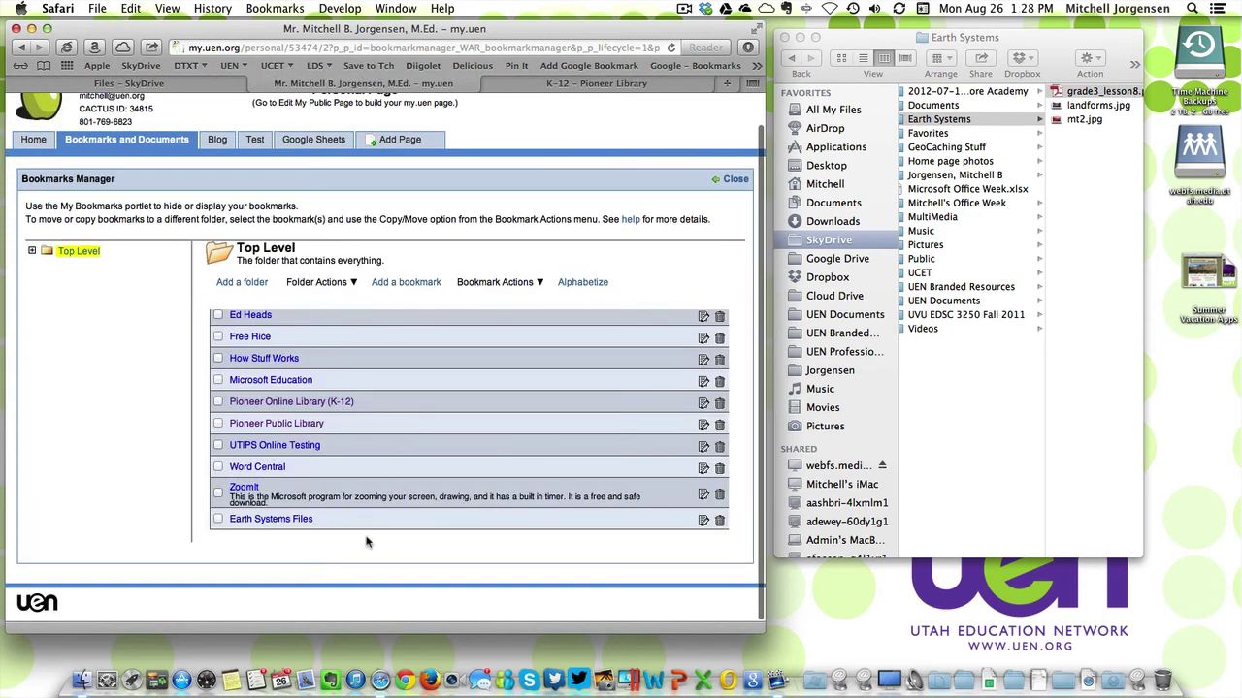
Follow the Earth Systems Files bookmark to open the shared SkyDrive folder in a new tab.
{"action": "left_click", "coordinate": [260, 521]}
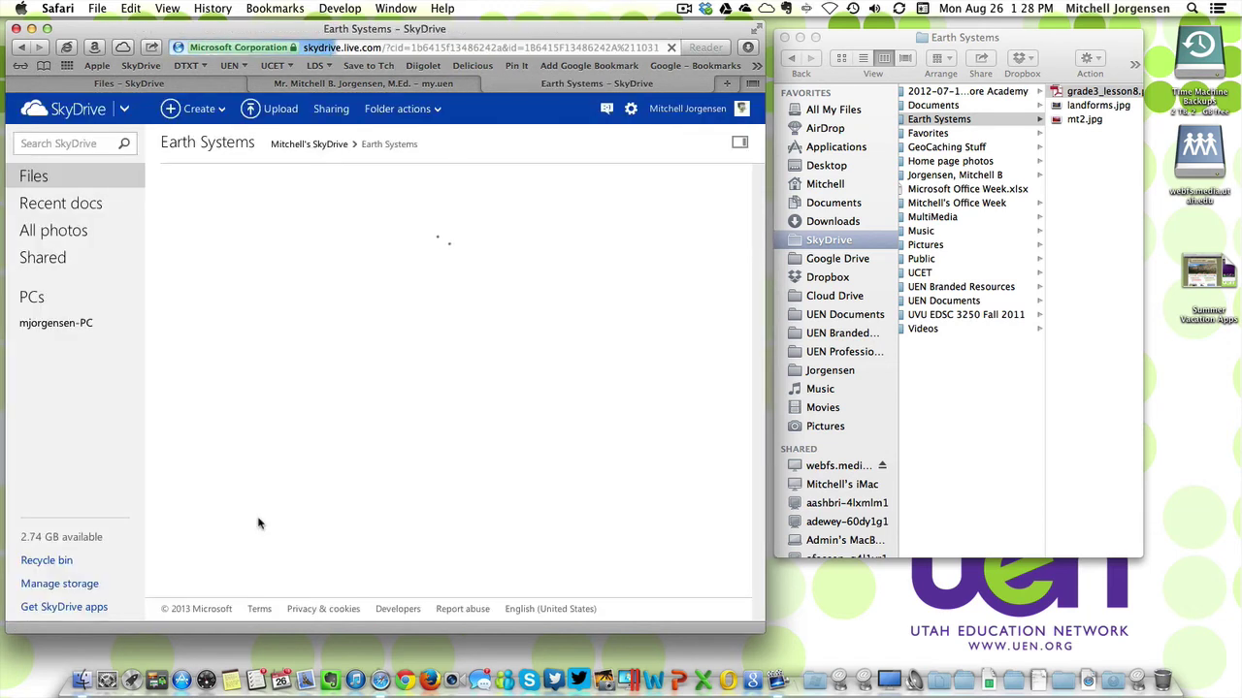